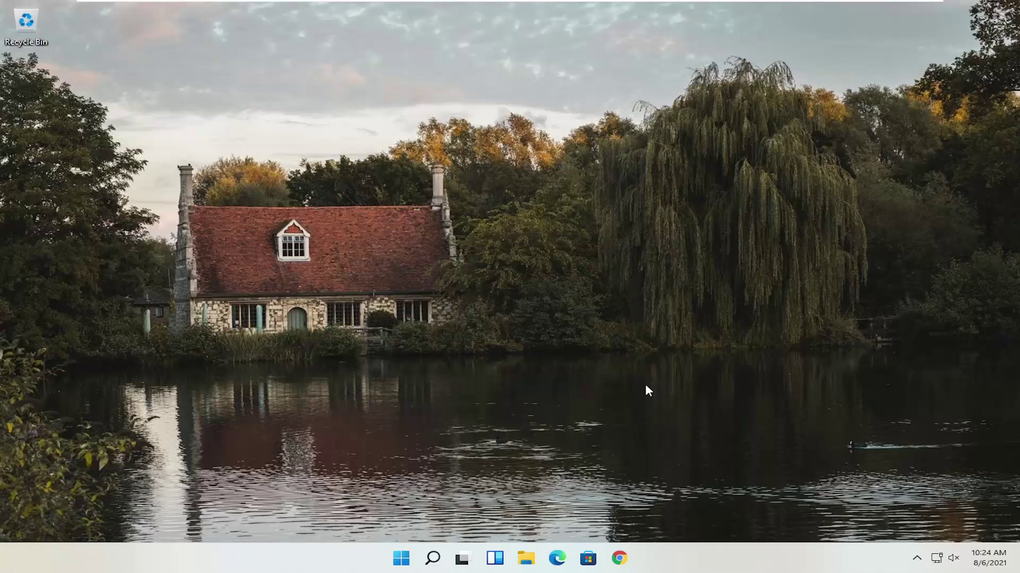
Open Google Chrome in a maximized window and go to google.com.
click(627, 557)
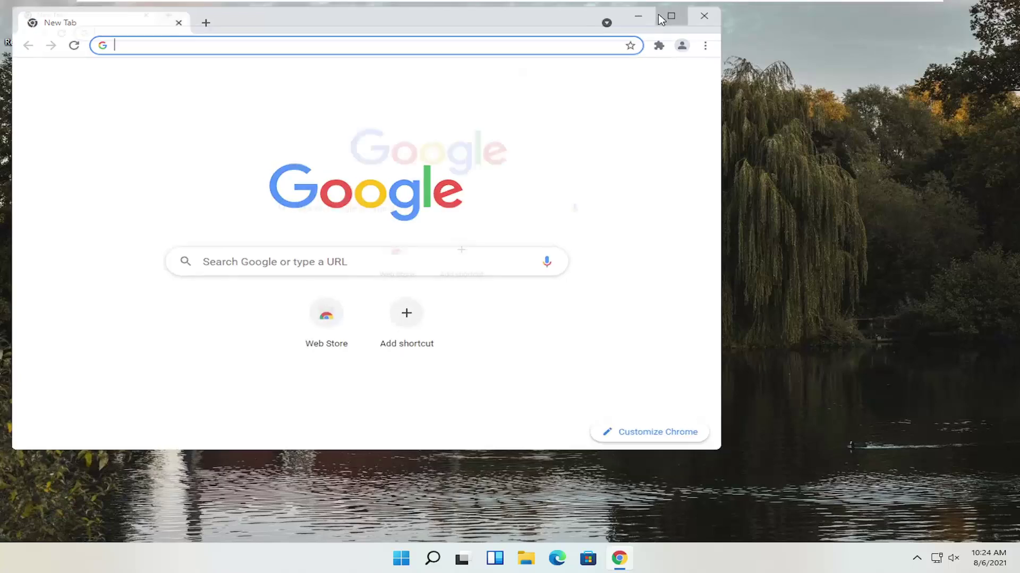
click(667, 16)
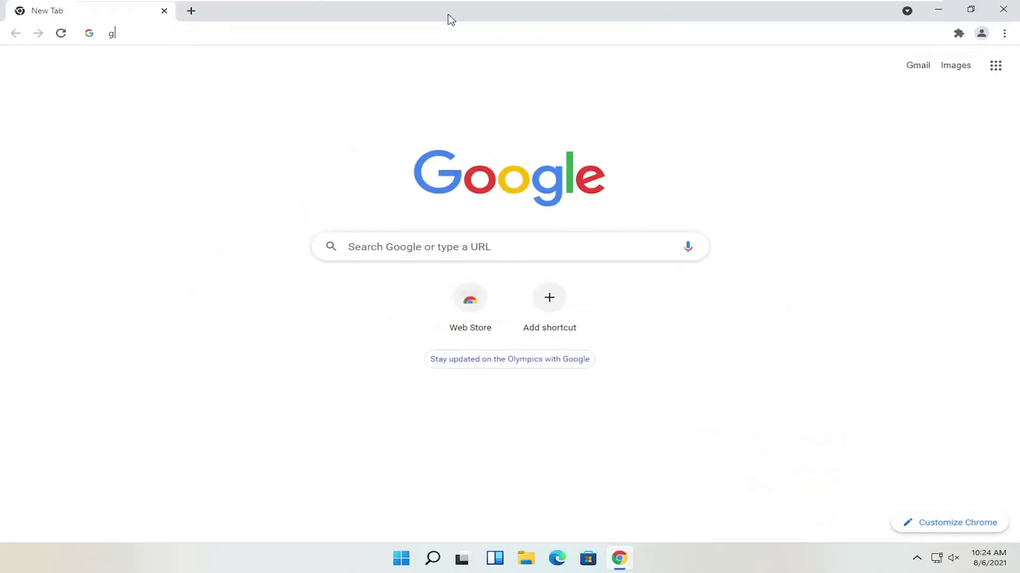
text(google.com)
key(Return)
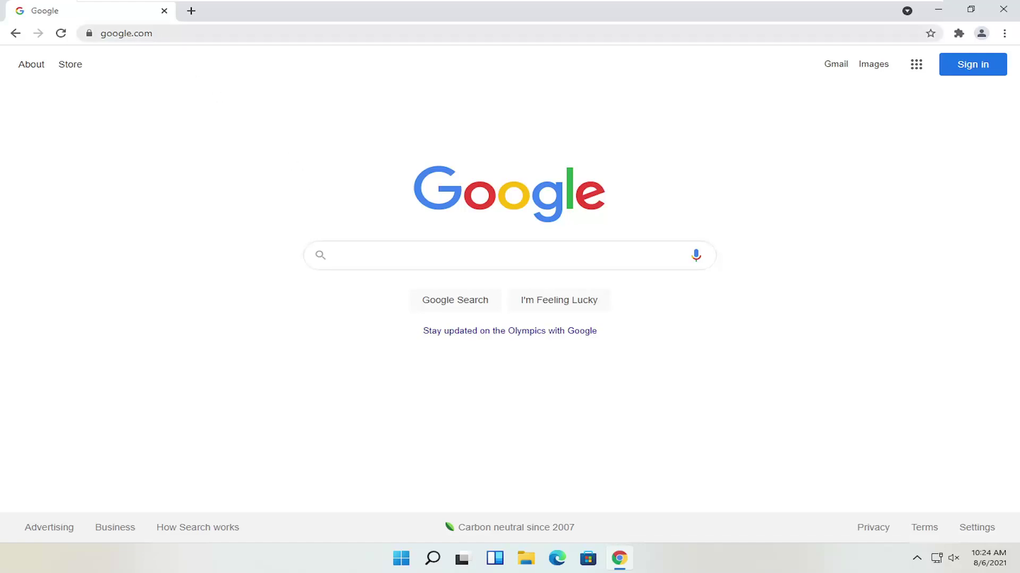
Search the web for "canon printer drivers" and open the Canon U.S.A. Drivers & Downloads result.
click(287, 33)
text(canon printer)
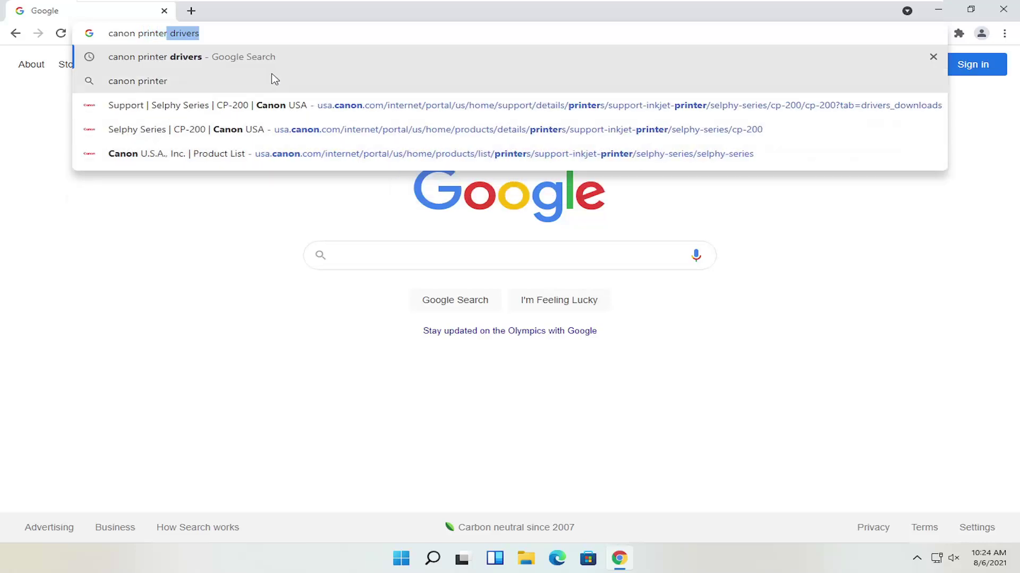
click(246, 57)
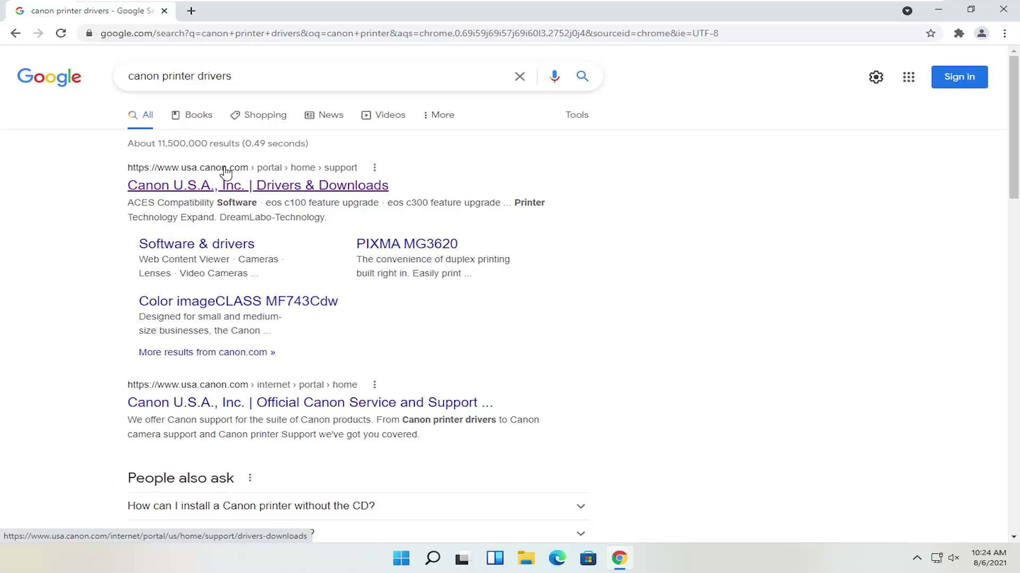
click(181, 186)
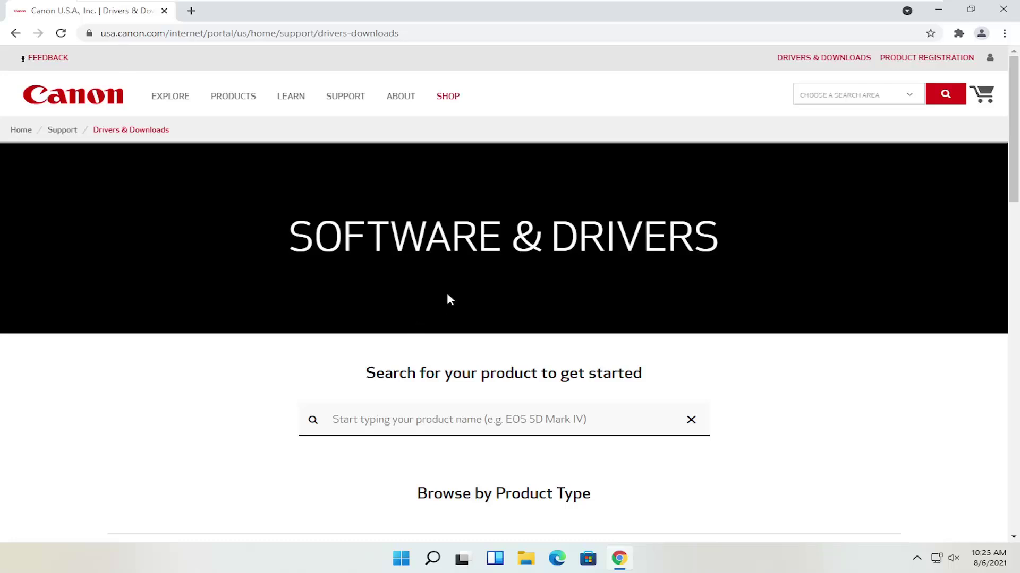
Browse the product types on the Software & Drivers page, view the Printers device list and return to the types.
scroll(449, 295, down, 1)
scroll(473, 323, down, 1)
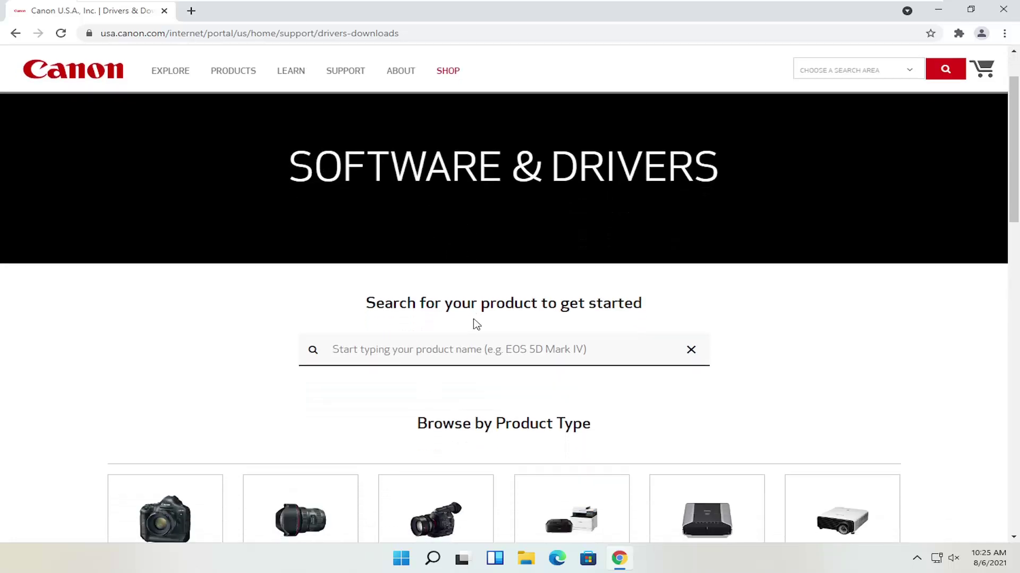
click(473, 318)
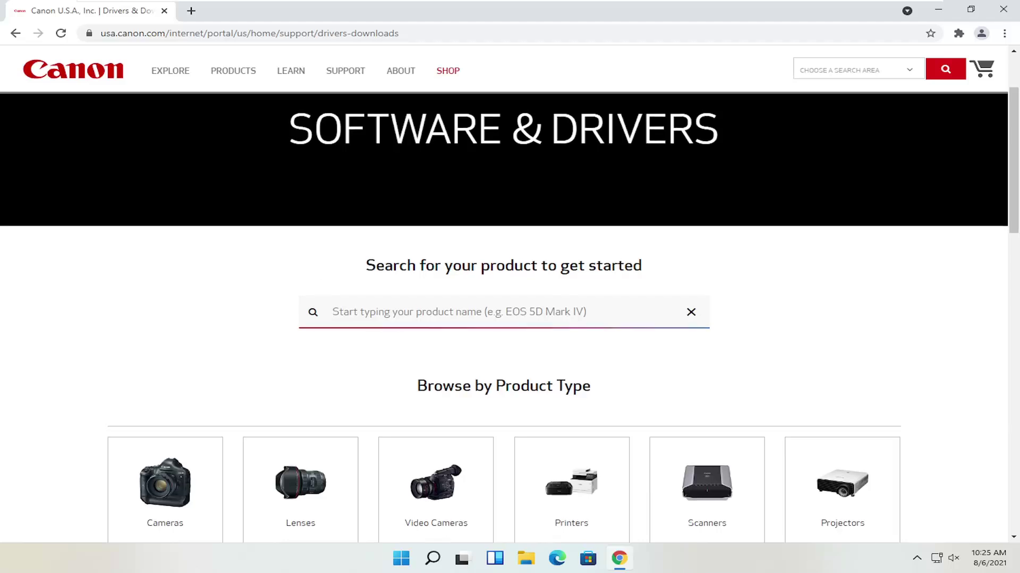
scroll(473, 318, down, 2)
scroll(415, 250, down, 2)
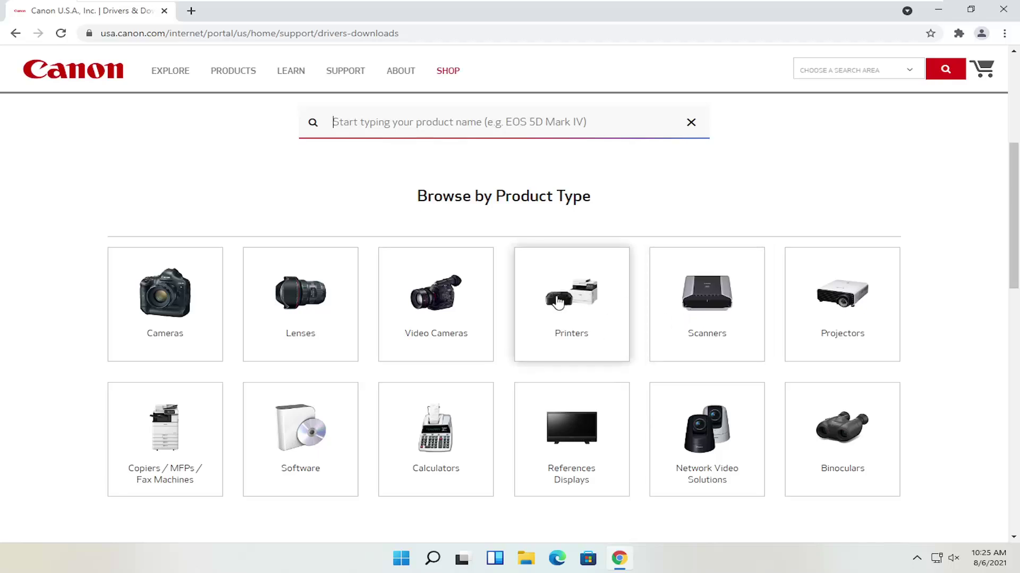
click(580, 307)
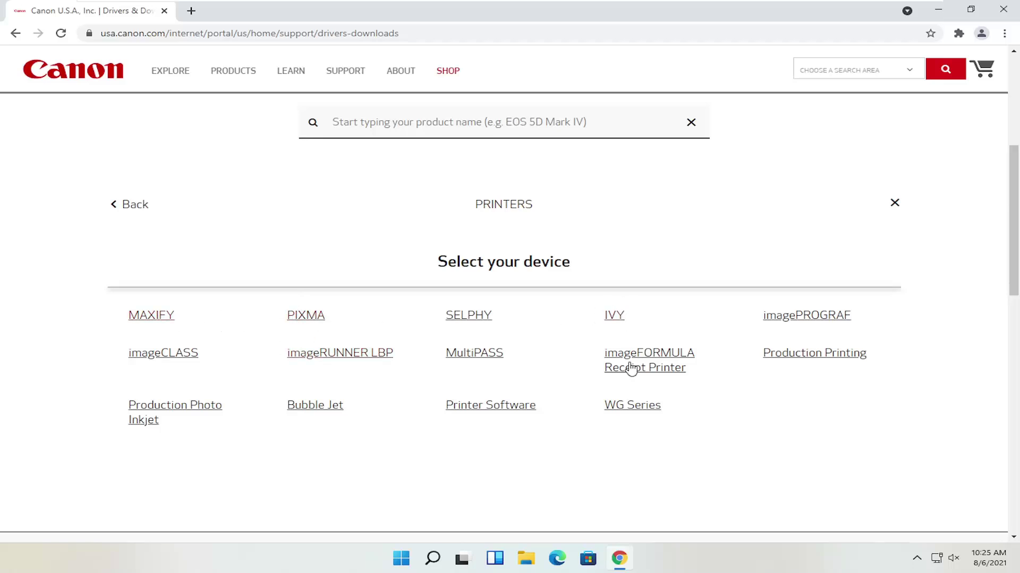
click(135, 206)
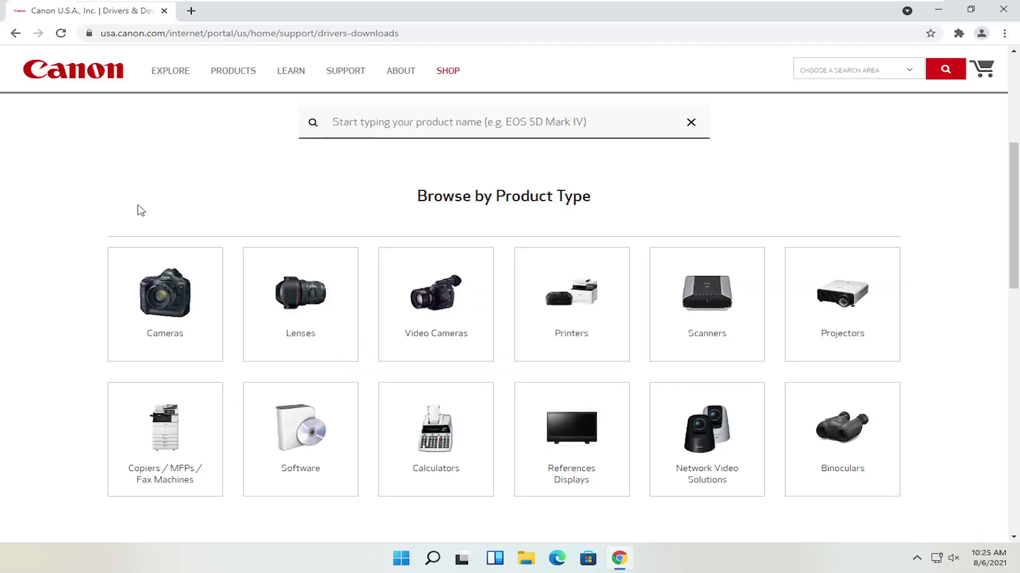
View the device list for Scanners and return to the product type overview.
click(732, 308)
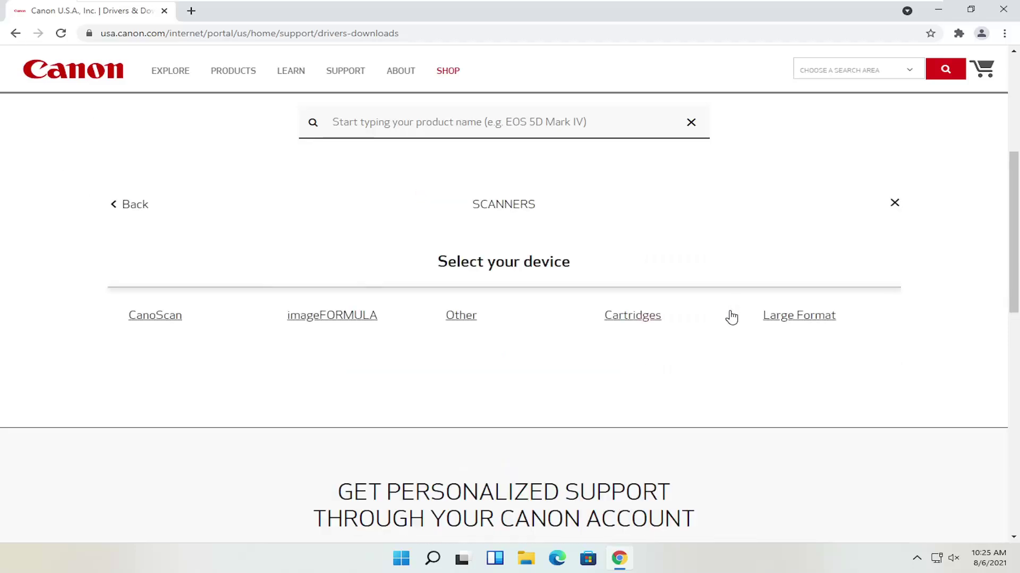
scroll(269, 341, up, 1)
scroll(269, 341, up, 1)
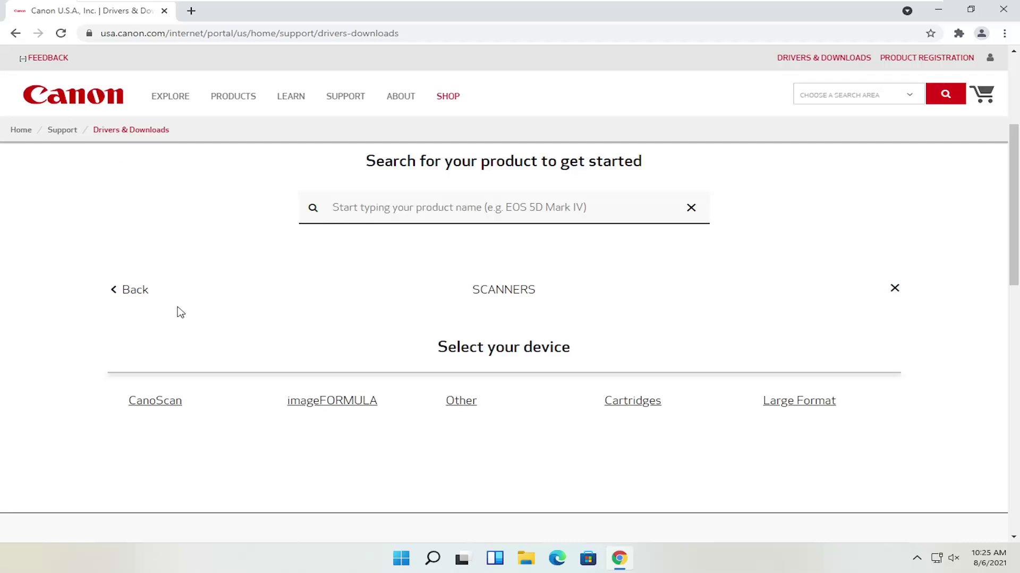
click(132, 290)
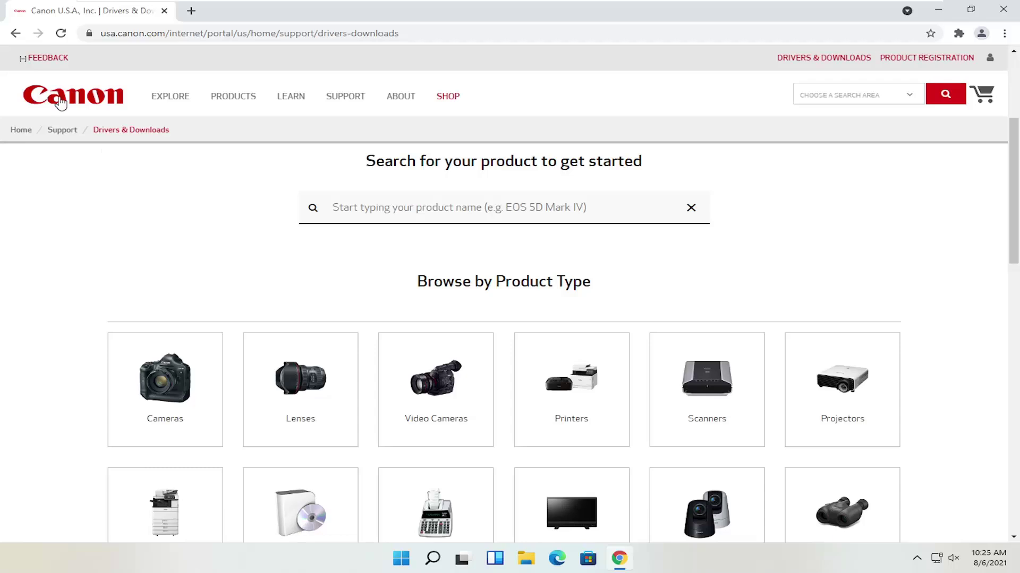
scroll(190, 216, down, 1)
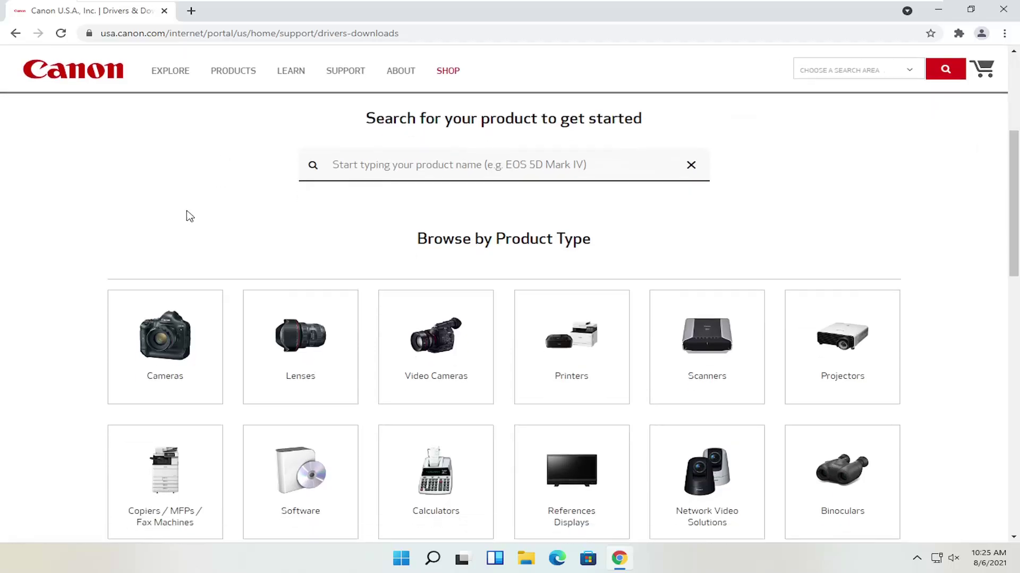
scroll(308, 189, up, 1)
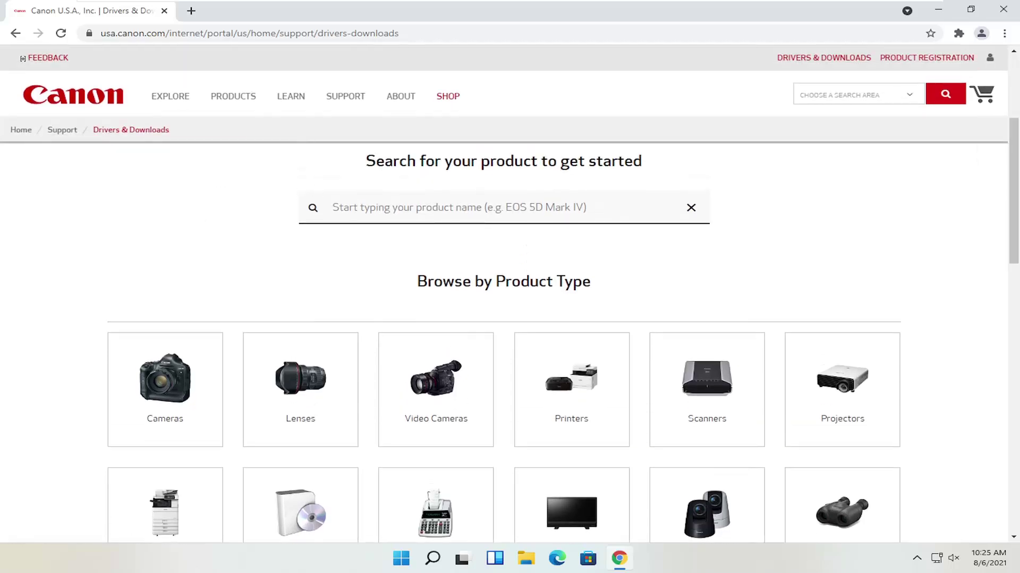
Search the product support for "pixma mg2520" and open the PIXMA MG2520 (MG2500 Series) page.
click(333, 207)
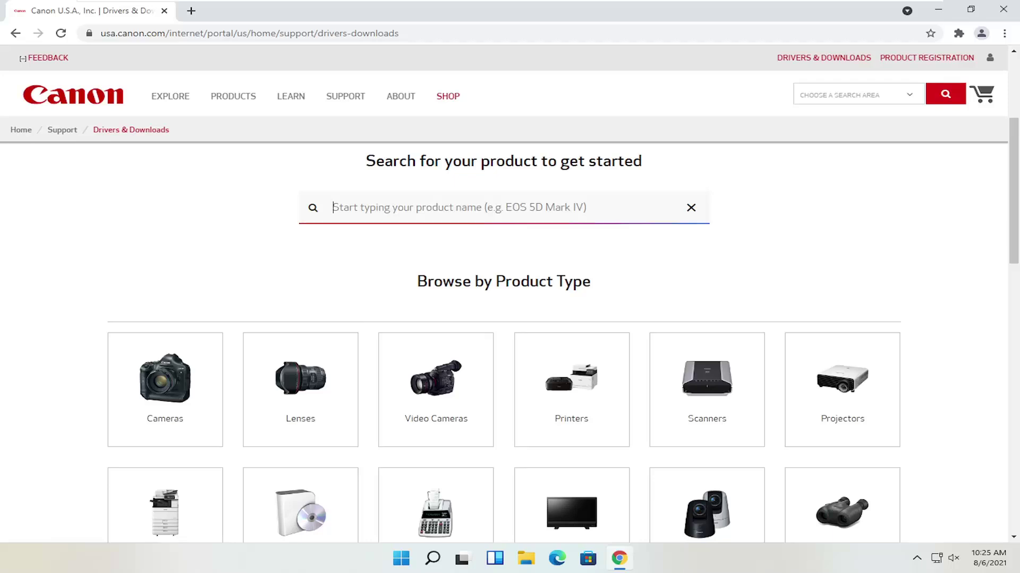
text(pixma mg252)
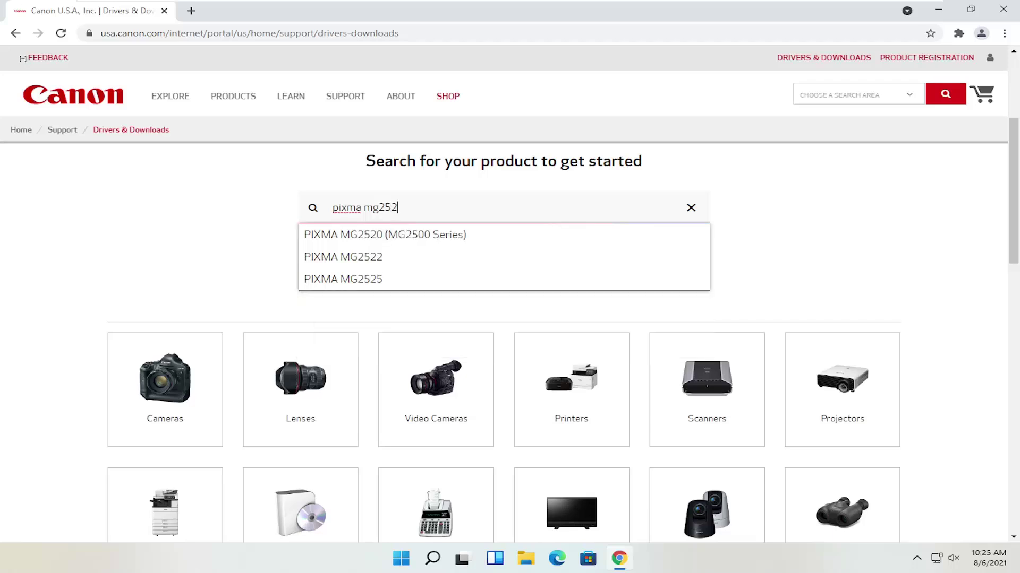
text(0)
click(381, 237)
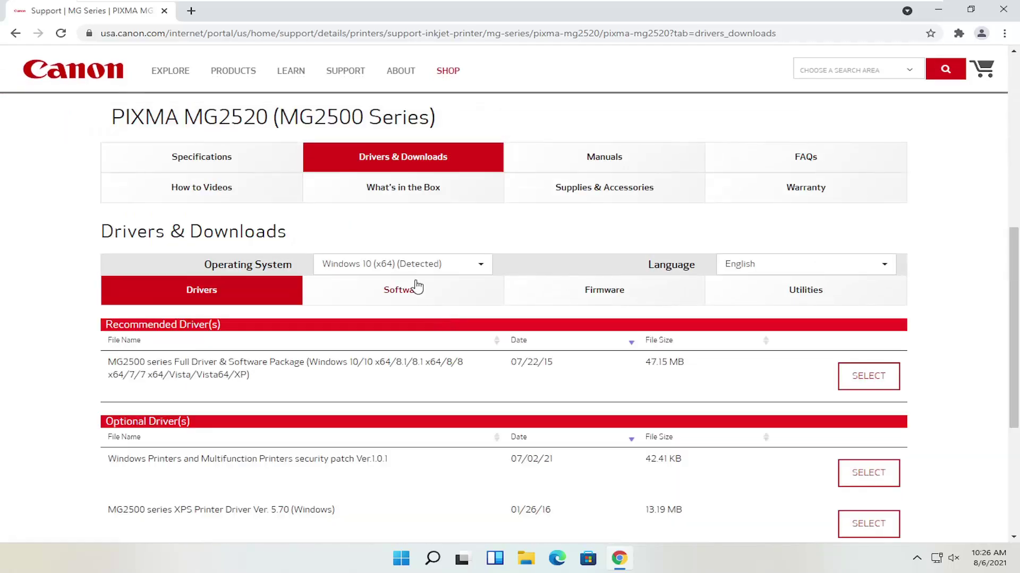
Look over the printer's available drivers and its Specifications section, returning to Drivers & Downloads.
scroll(416, 287, down, 1)
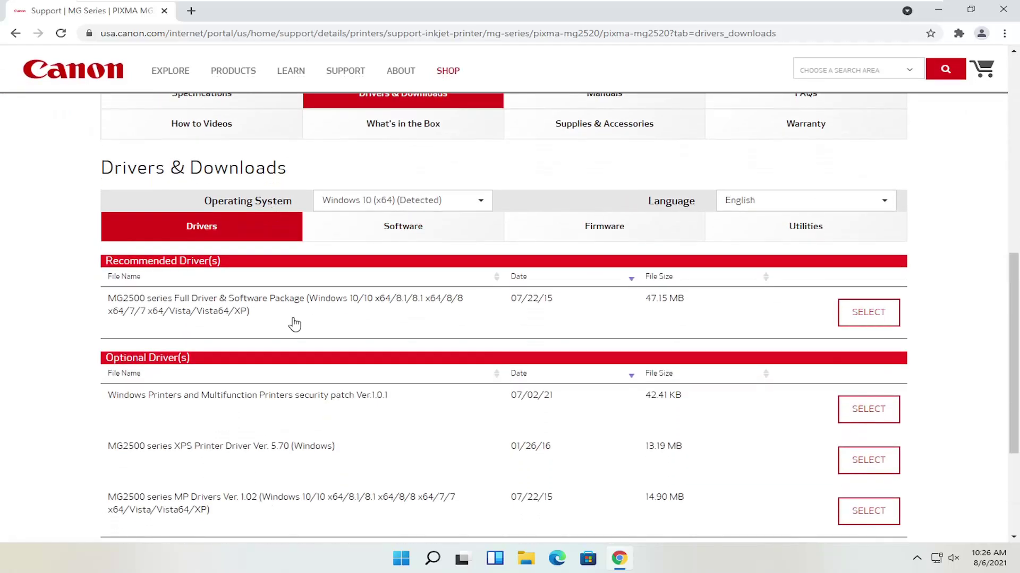
scroll(241, 341, up, 2)
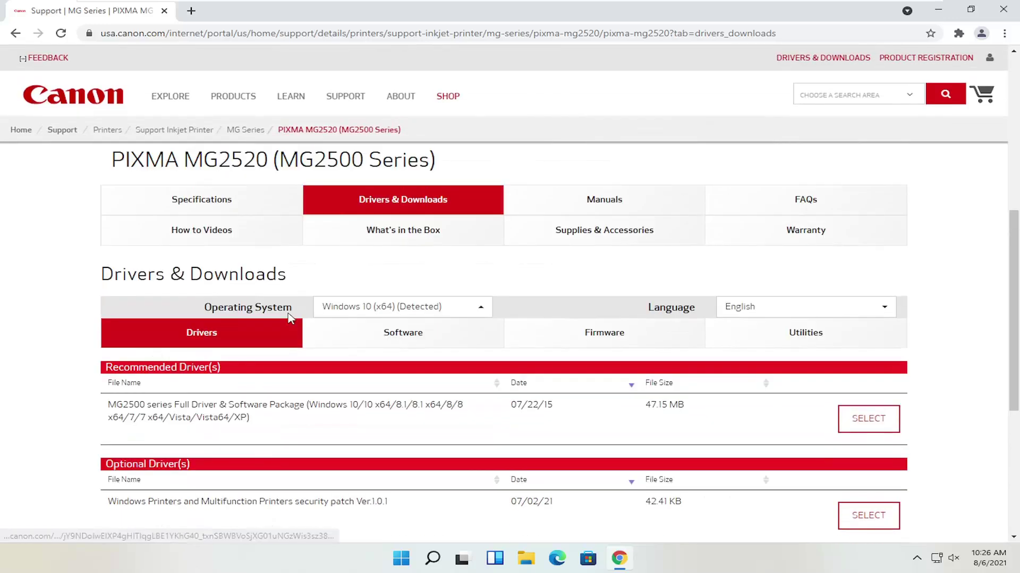
click(228, 226)
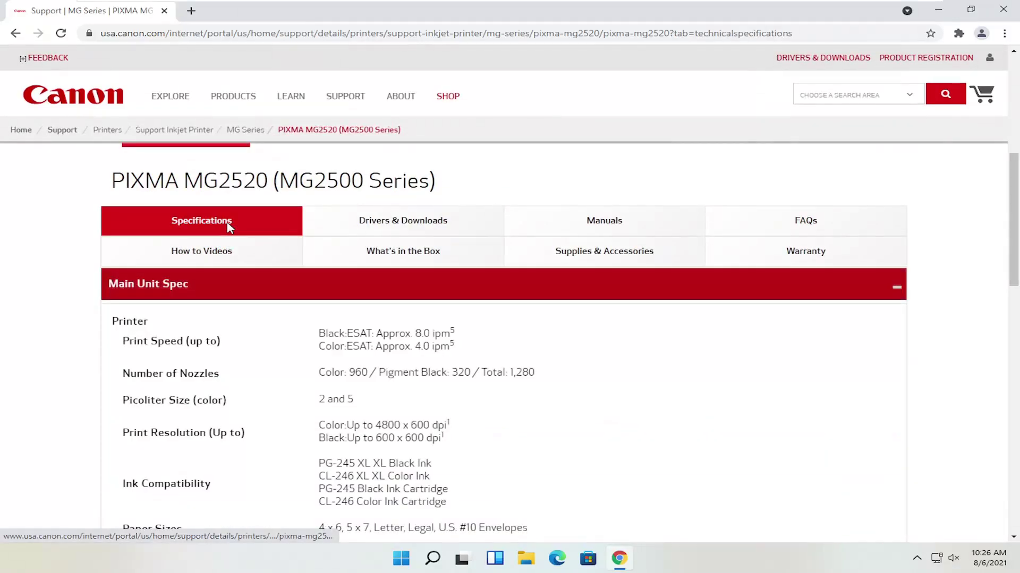
scroll(348, 318, down, 2)
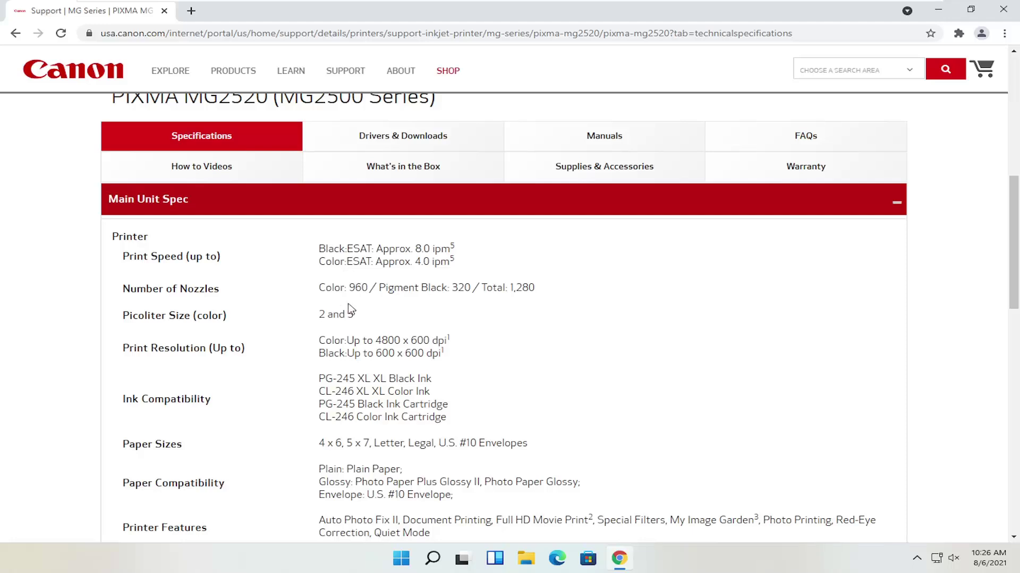
scroll(378, 304, up, 3)
click(403, 241)
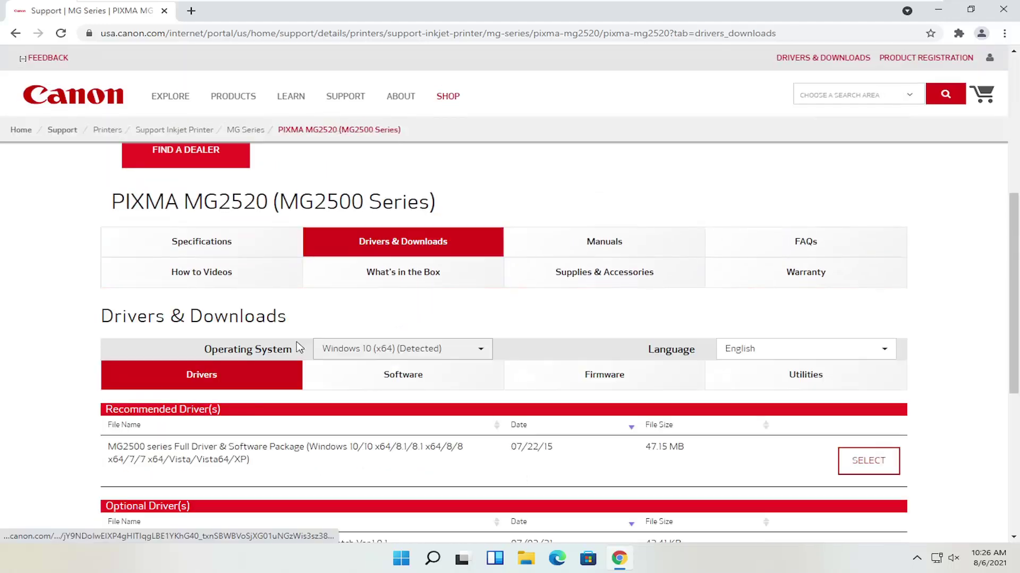
scroll(262, 353, down, 2)
scroll(328, 366, up, 1)
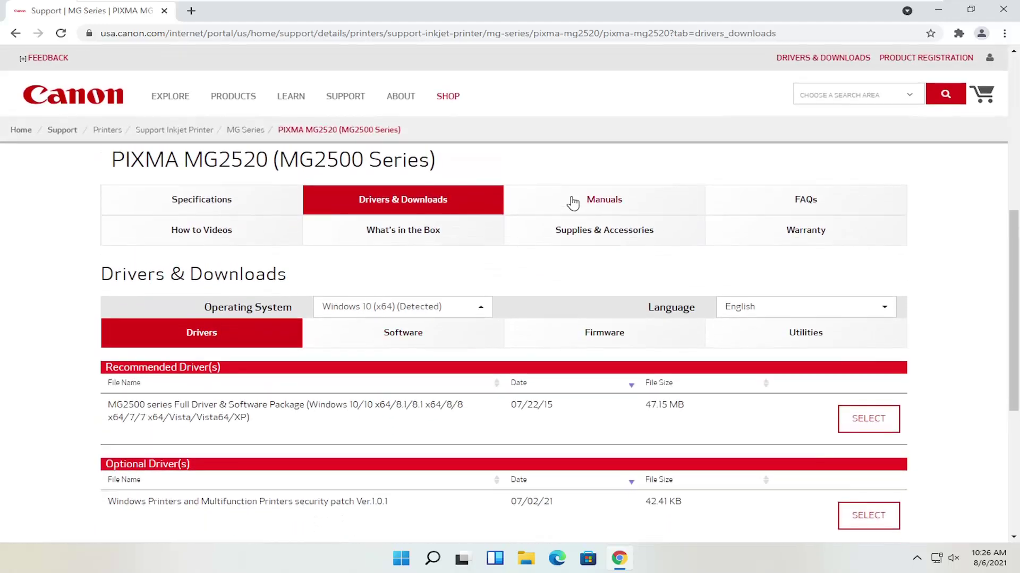
Look through the printer's Manuals, How to Videos and Specifications sections.
click(574, 200)
scroll(480, 359, down, 2)
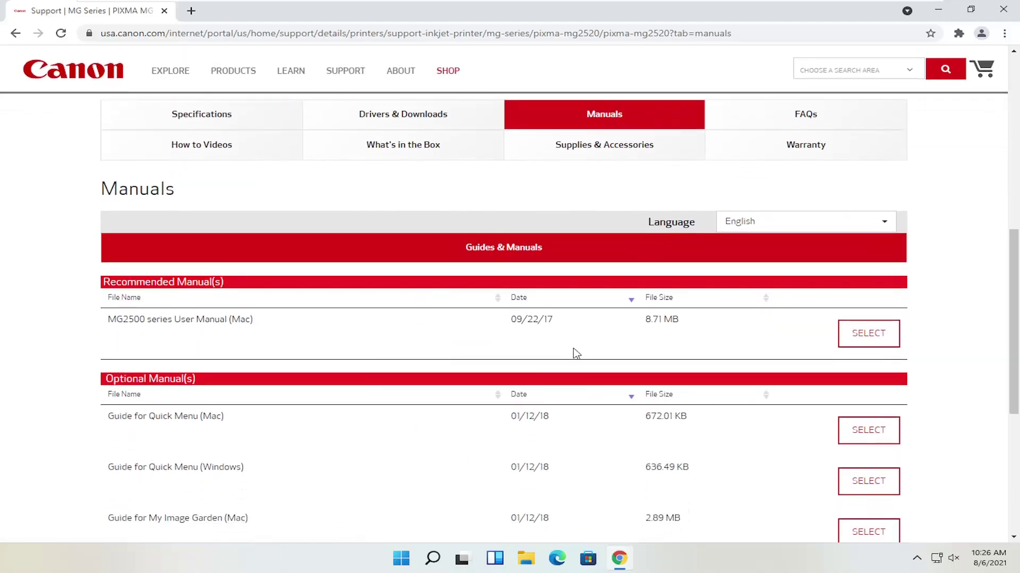
scroll(573, 353, up, 3)
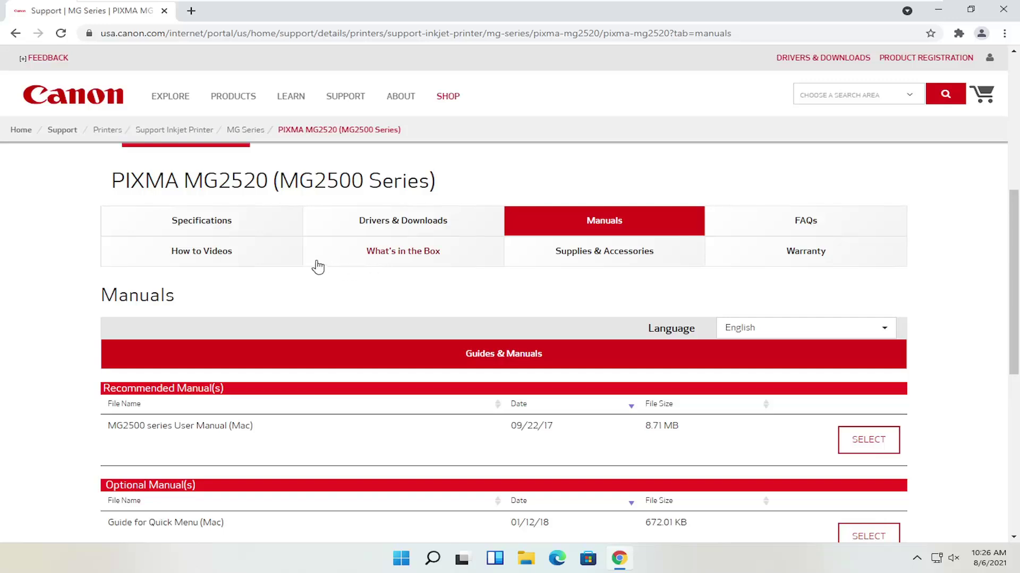
click(234, 256)
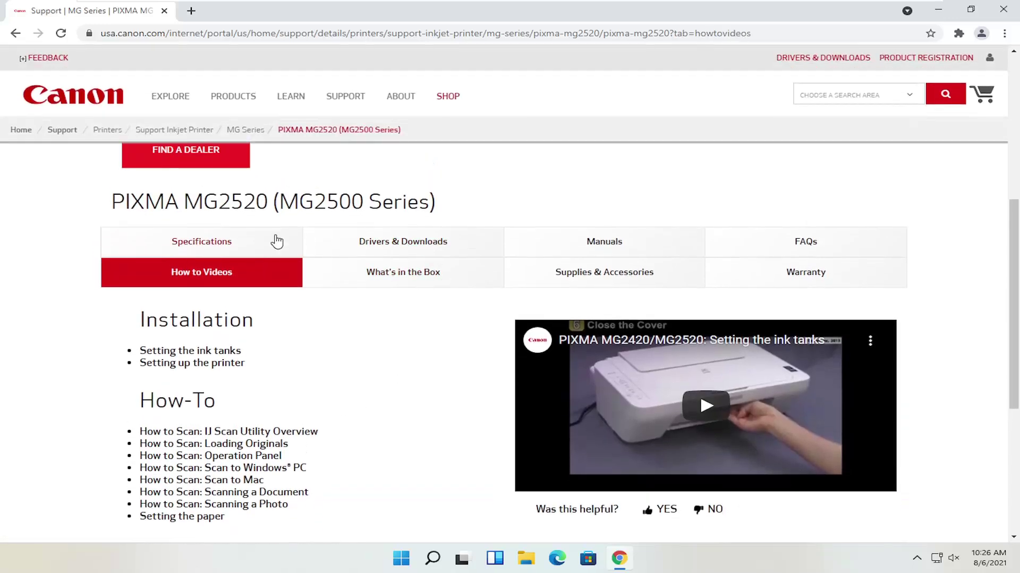
click(240, 245)
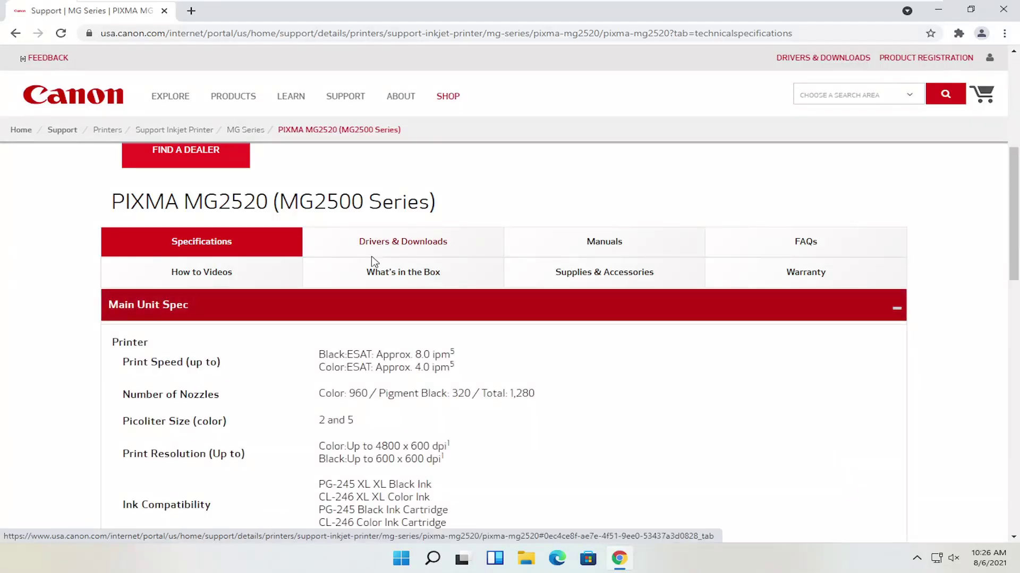
Return to Drivers & Downloads and check the operating system choices, keeping Windows 10 (x64).
click(415, 244)
scroll(417, 244, down, 2)
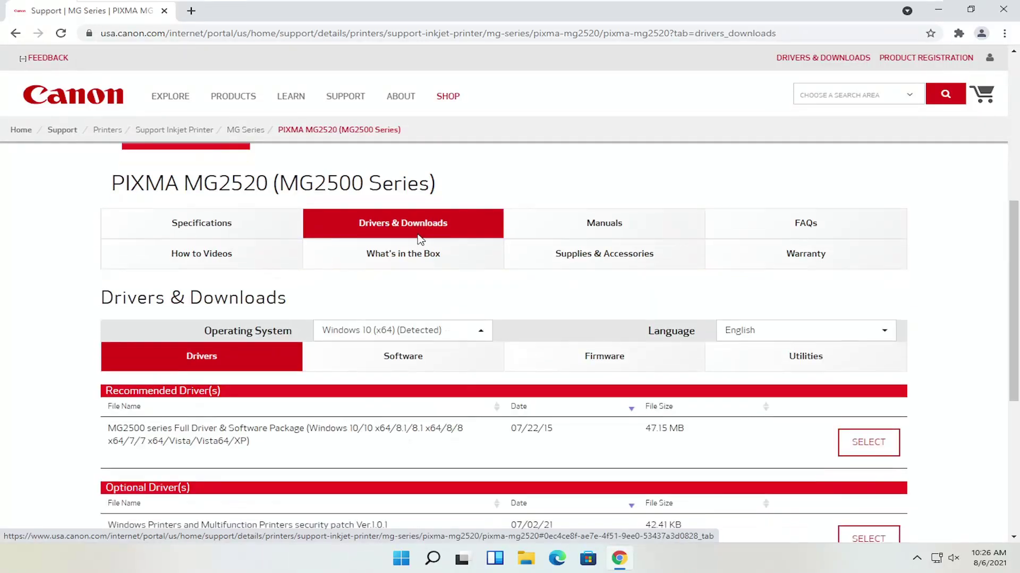
click(446, 266)
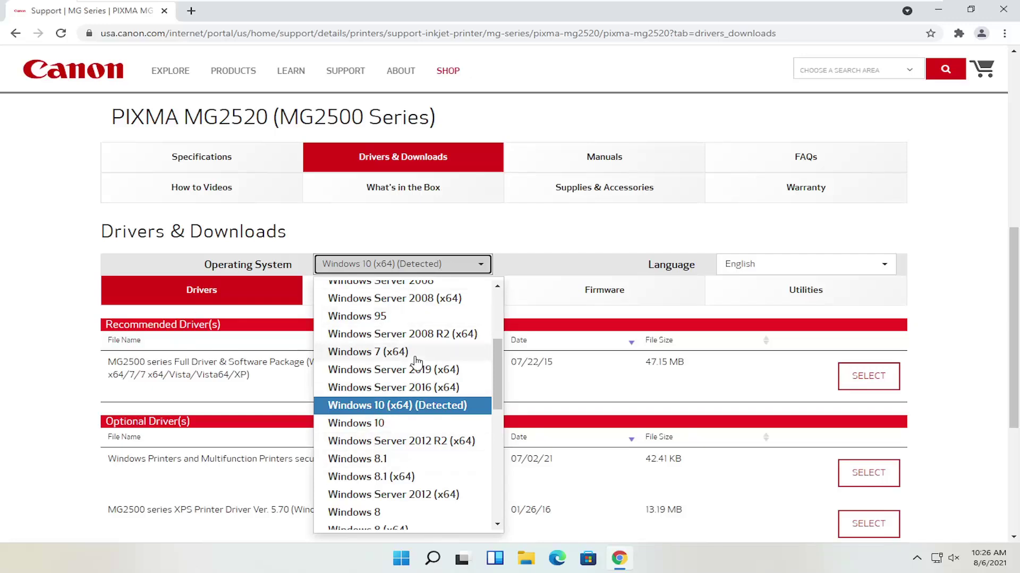
click(17, 341)
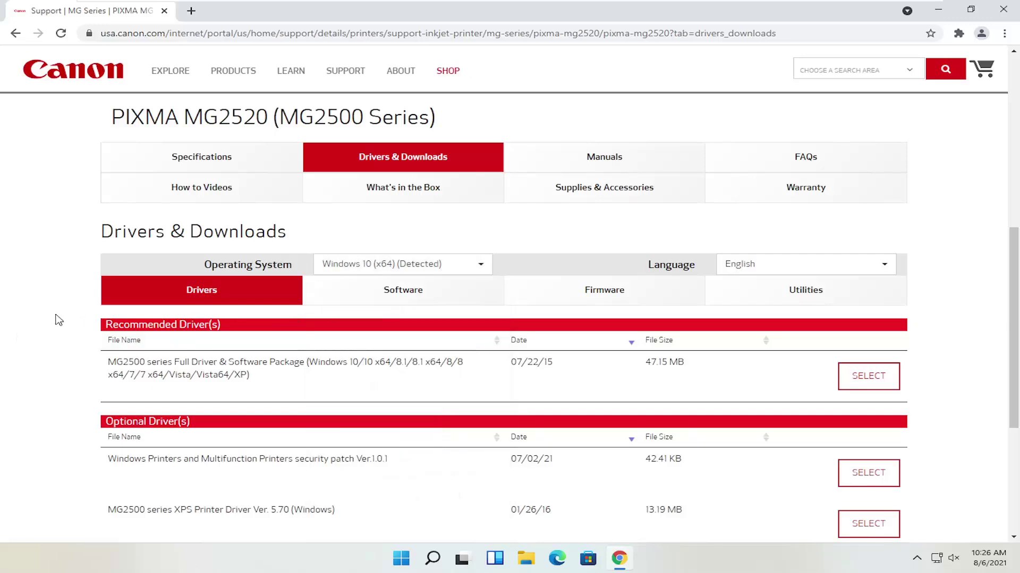
Download the recommended MG2500 series Full Driver & Software Package for Windows.
scroll(79, 310, down, 1)
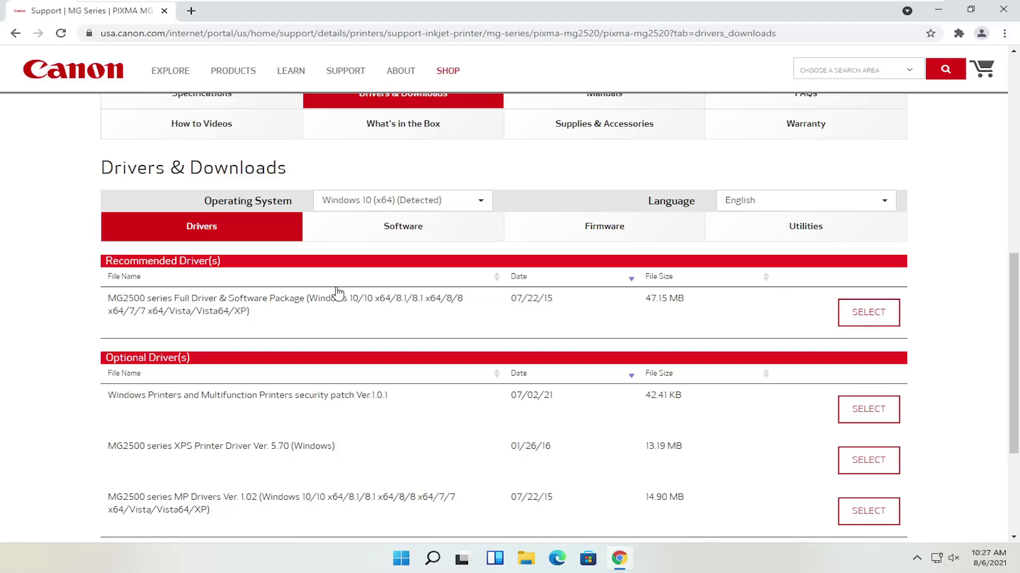
click(863, 315)
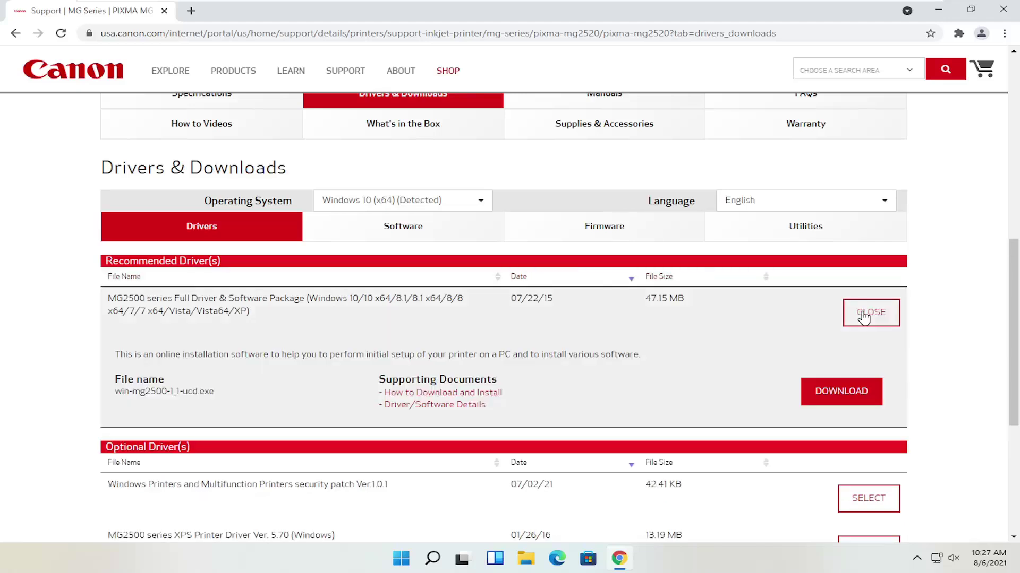
scroll(828, 308, down, 1)
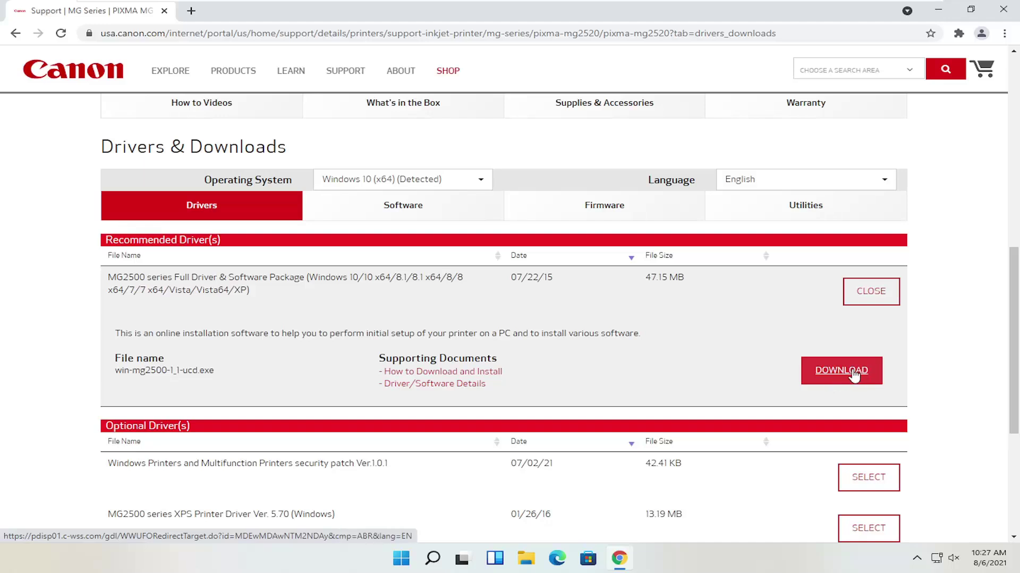
click(848, 371)
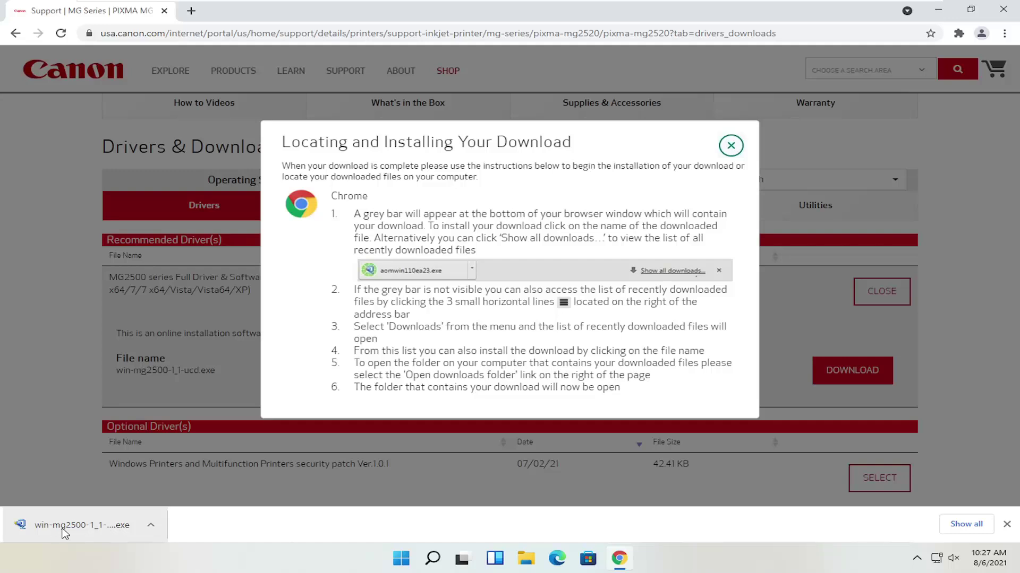
Show the downloaded win-mg2500-1_1-ucd file in its folder and close the browser.
click(151, 525)
click(202, 488)
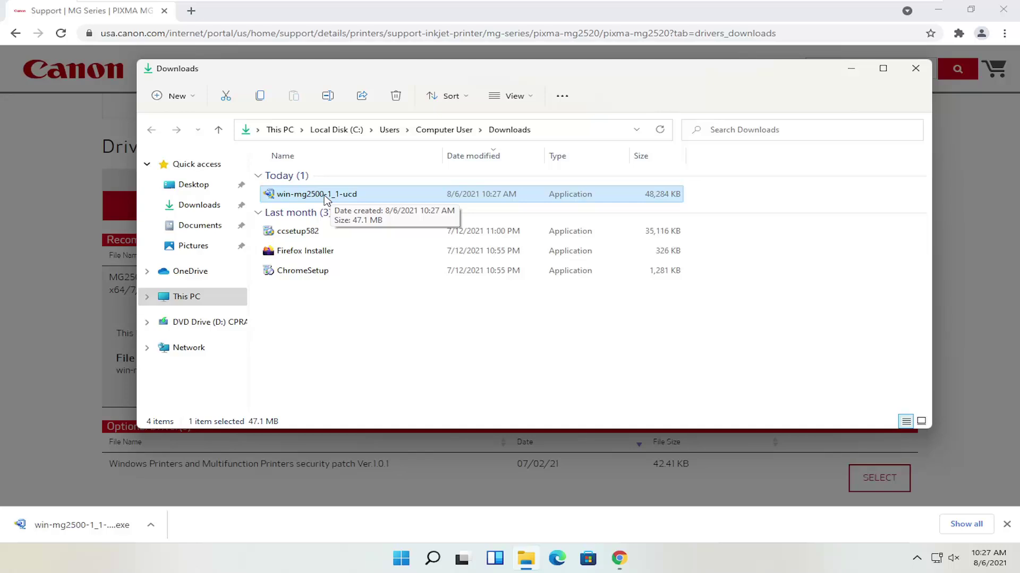
click(1012, 13)
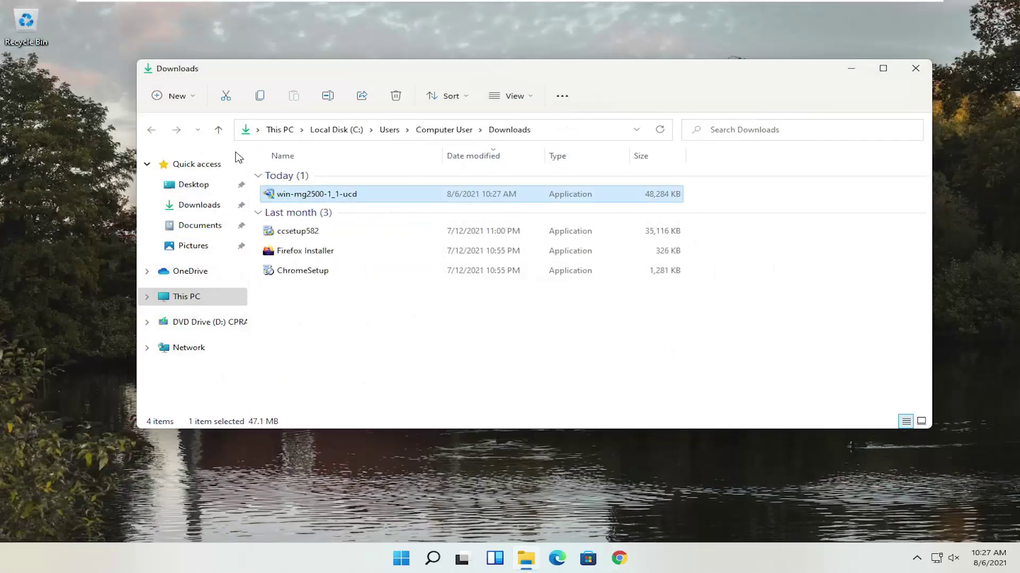
Run the win-mg2500-1_1-ucd installer, allow it to make changes to the device, and minimize the Downloads window.
double_click(303, 195)
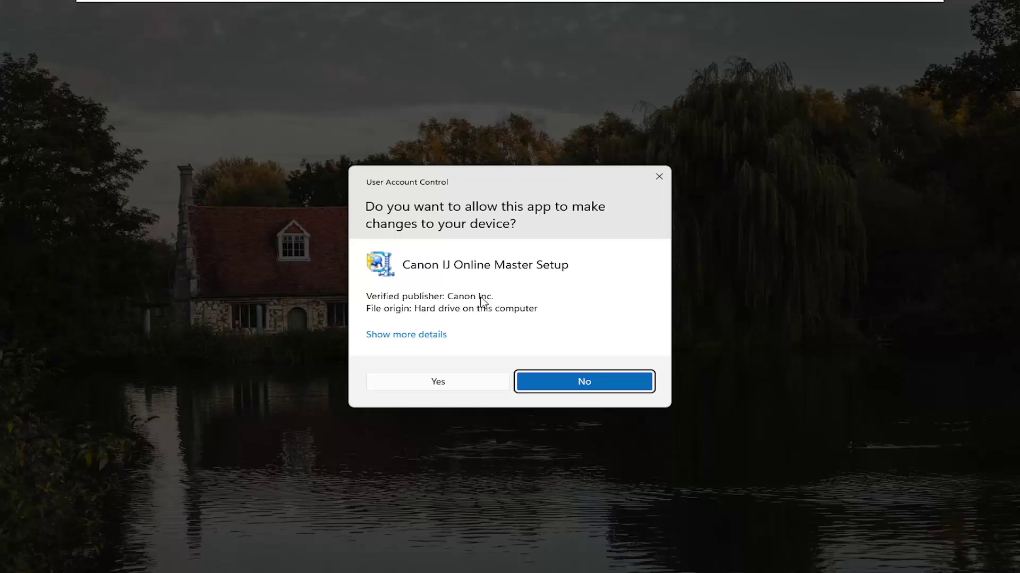
click(439, 386)
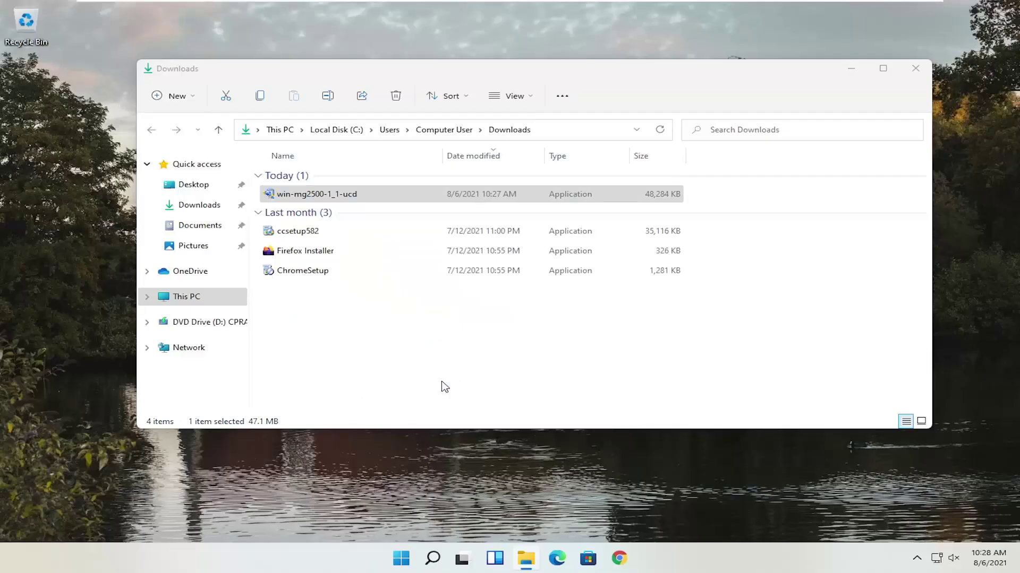
click(851, 69)
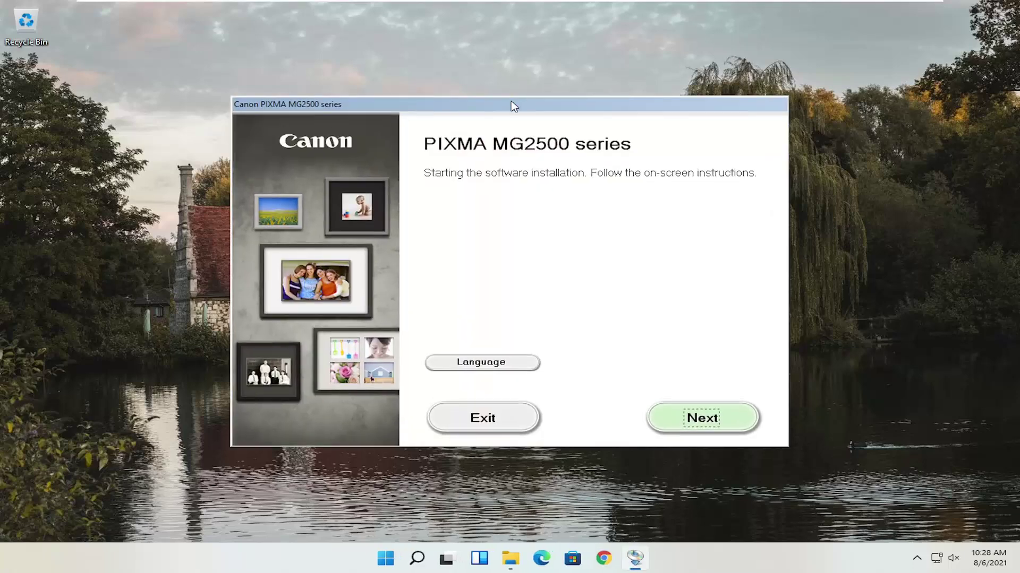
Move the setup window slightly higher and check its language choices, keeping English.
drag(513, 108, 518, 79)
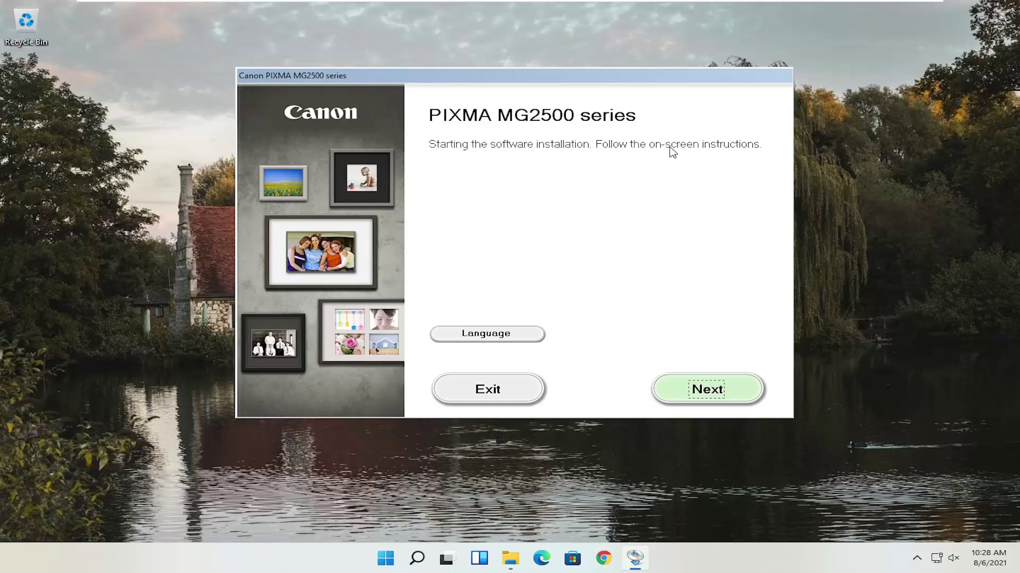
click(486, 336)
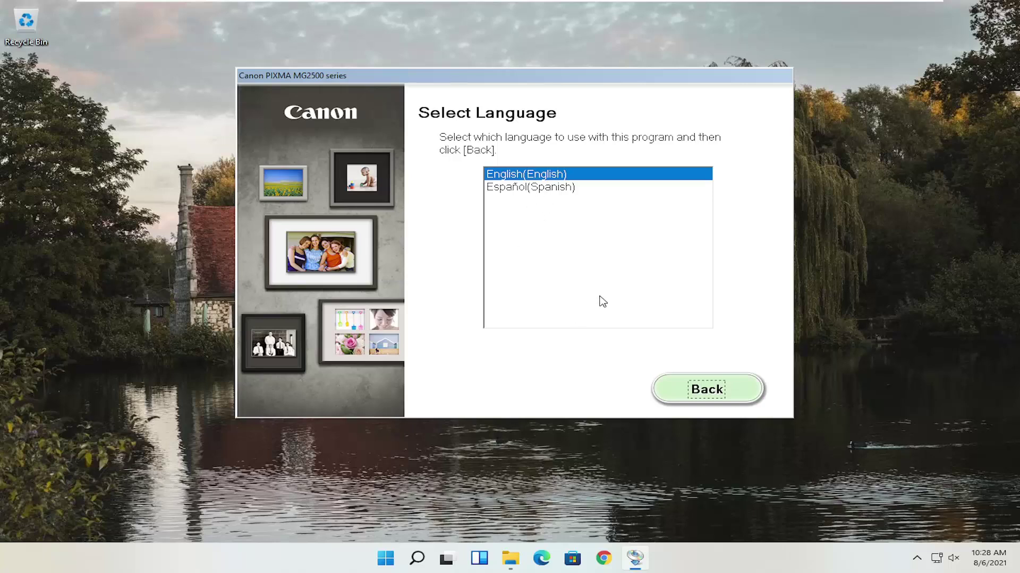
click(688, 392)
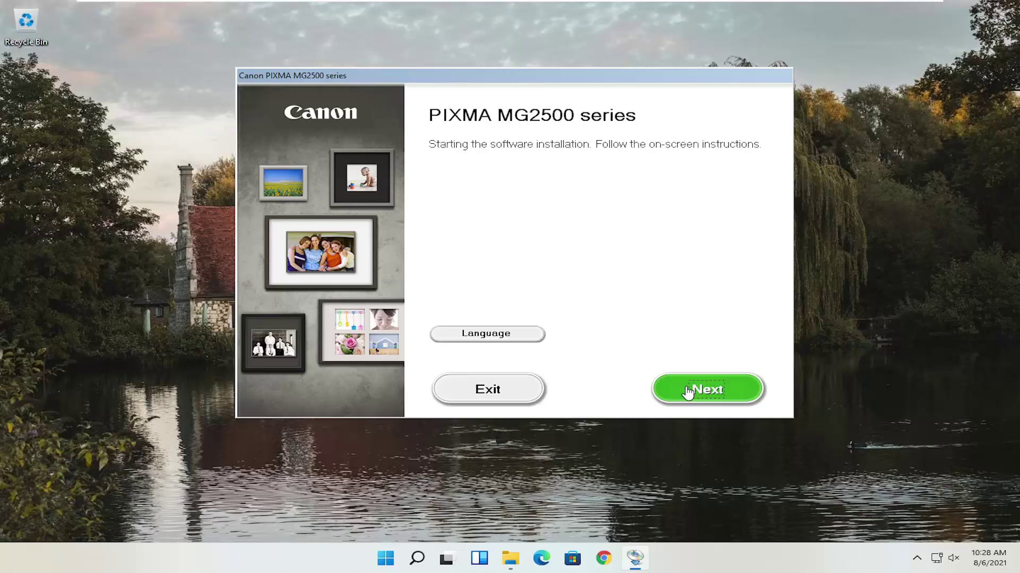
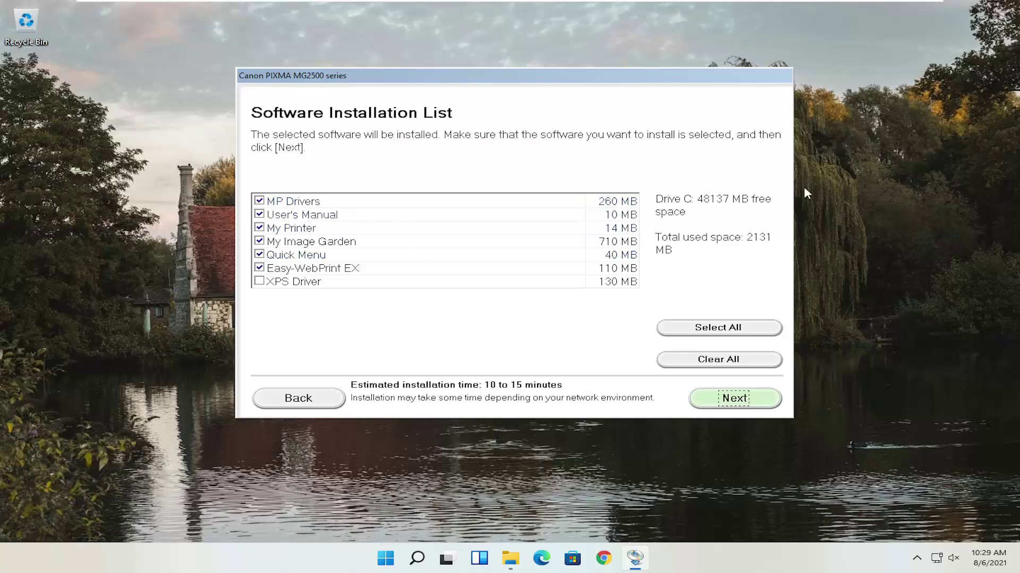
Exclude Easy-WebPrint EX from the software installation list and continue with the remaining selected items.
mouse_move(635, 259)
mouse_move(287, 232)
mouse_move(322, 246)
click(259, 268)
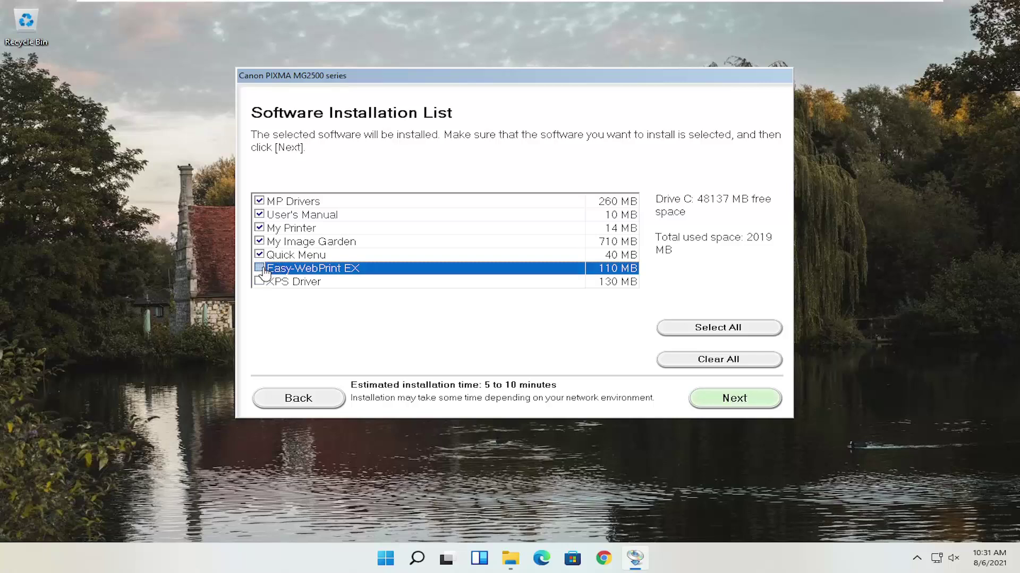
mouse_move(270, 273)
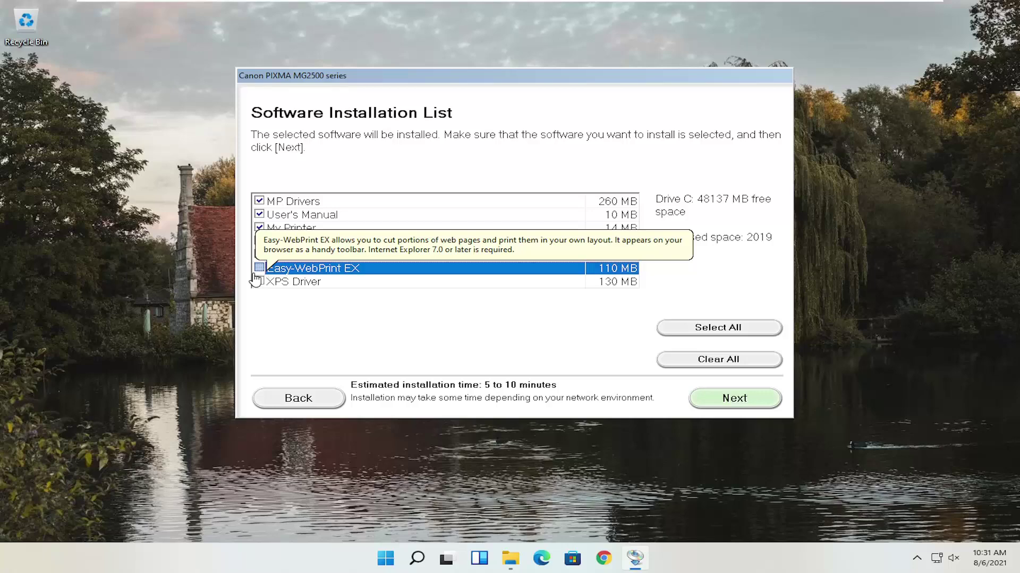
click(727, 400)
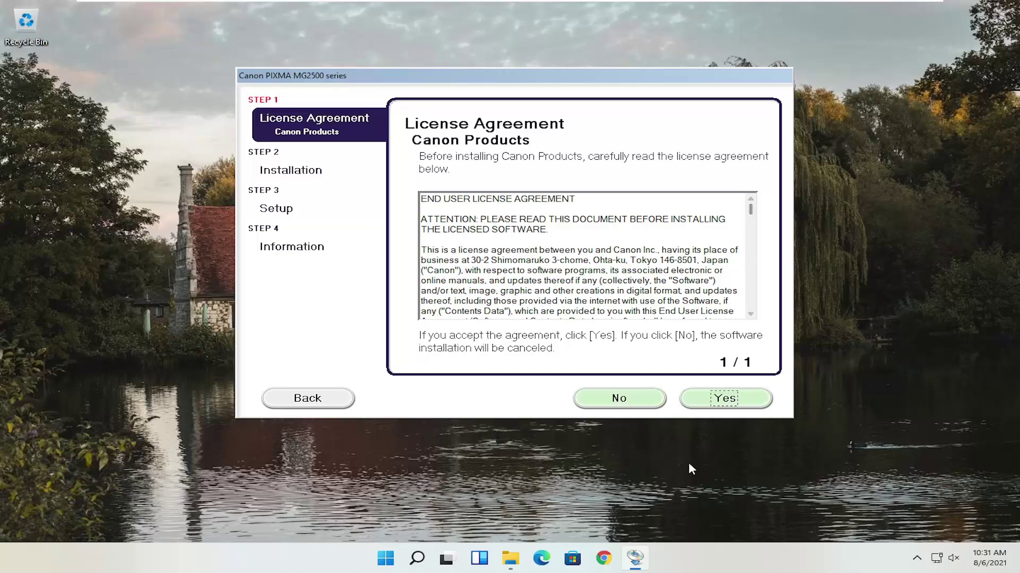
Accept the Canon license agreement and continue past the firewall notice to start downloading the selected software.
click(698, 408)
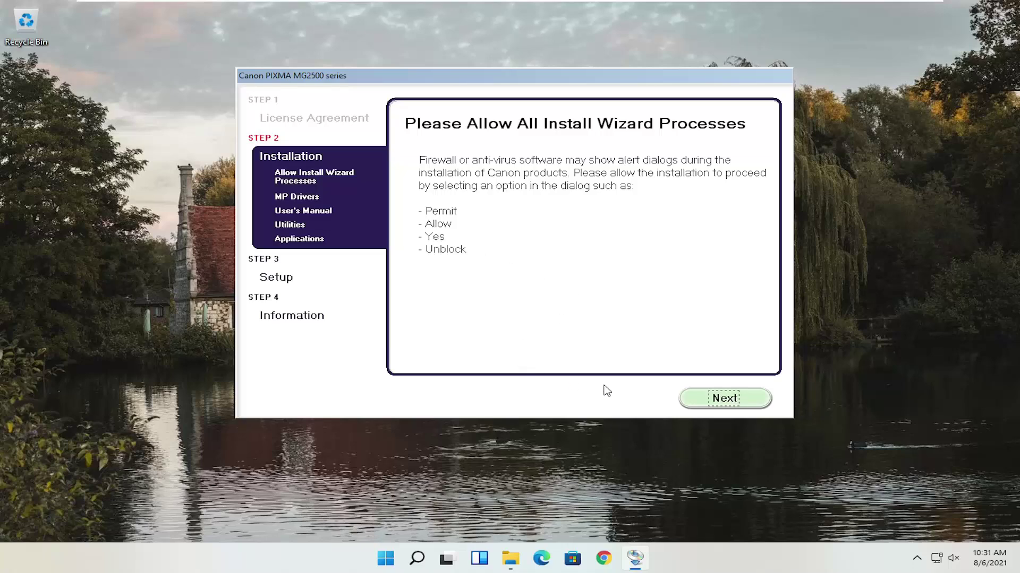
click(716, 399)
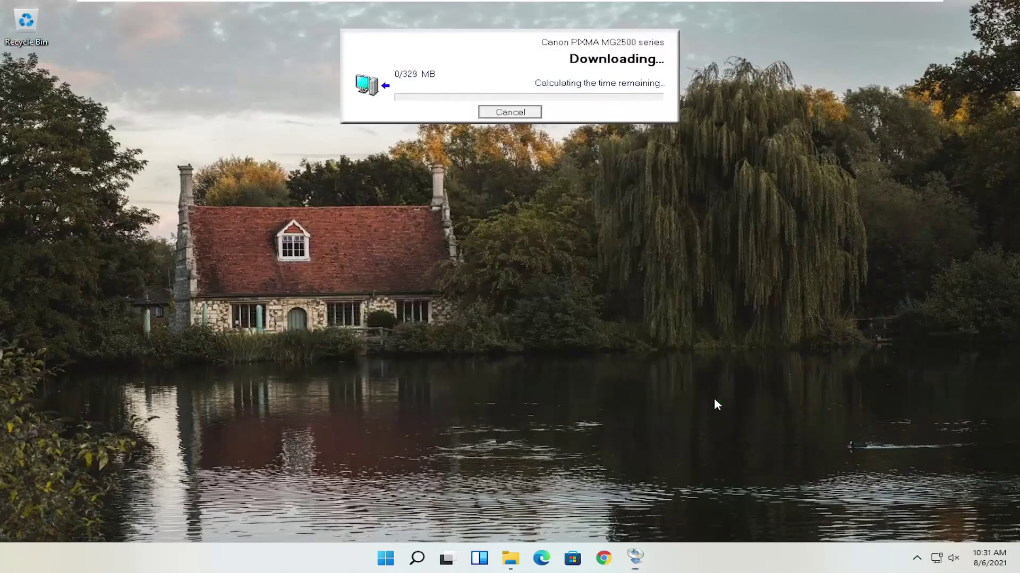